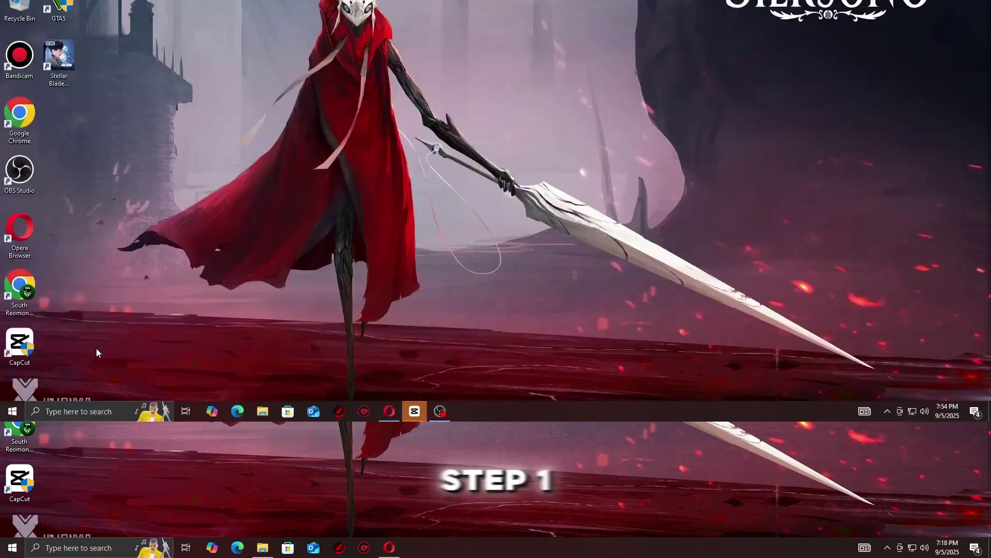
Search Windows for "device" and open Device Manager.
{"action": "key", "text": "super"}
{"action": "type", "text": "de"}
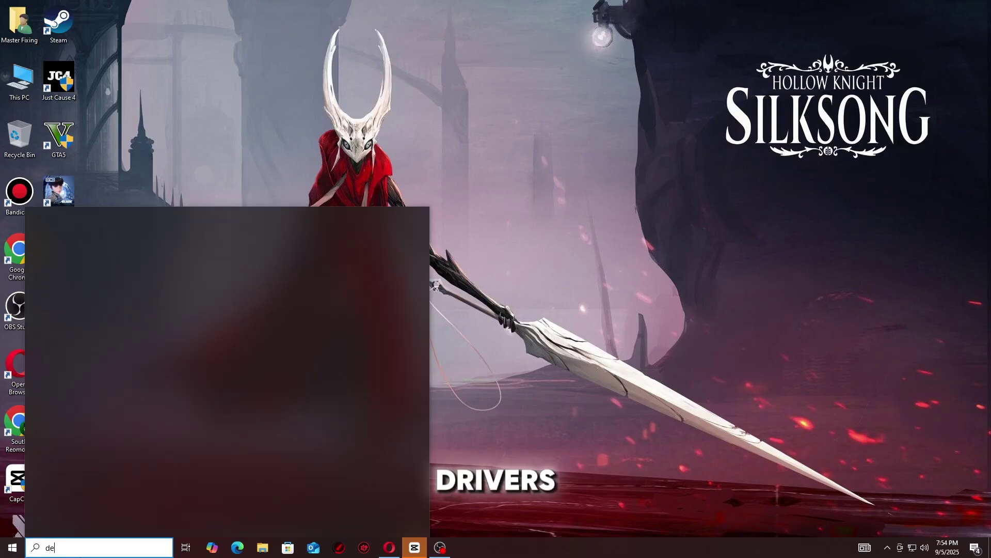
{"action": "type", "text": "vice"}
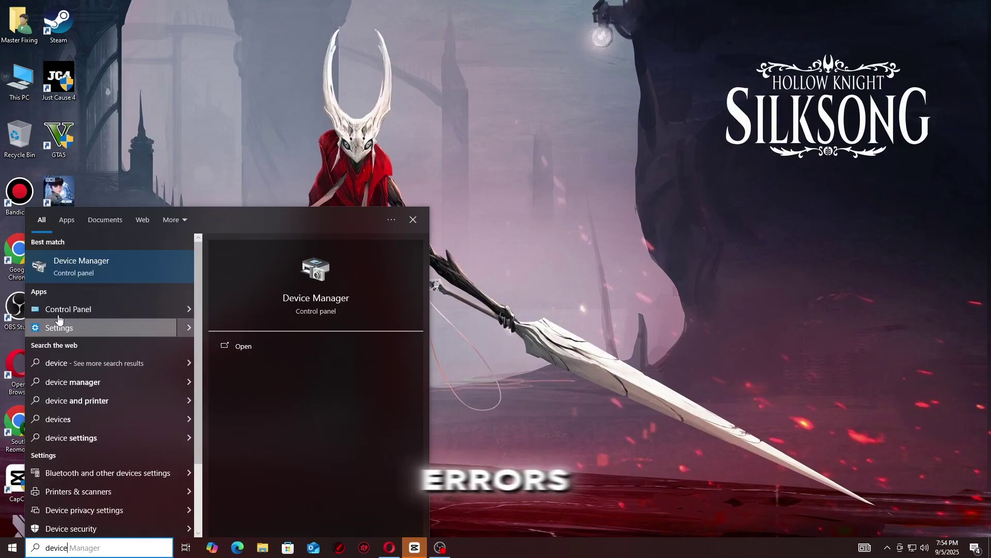
{"action": "left_click", "coordinate": [79, 254]}
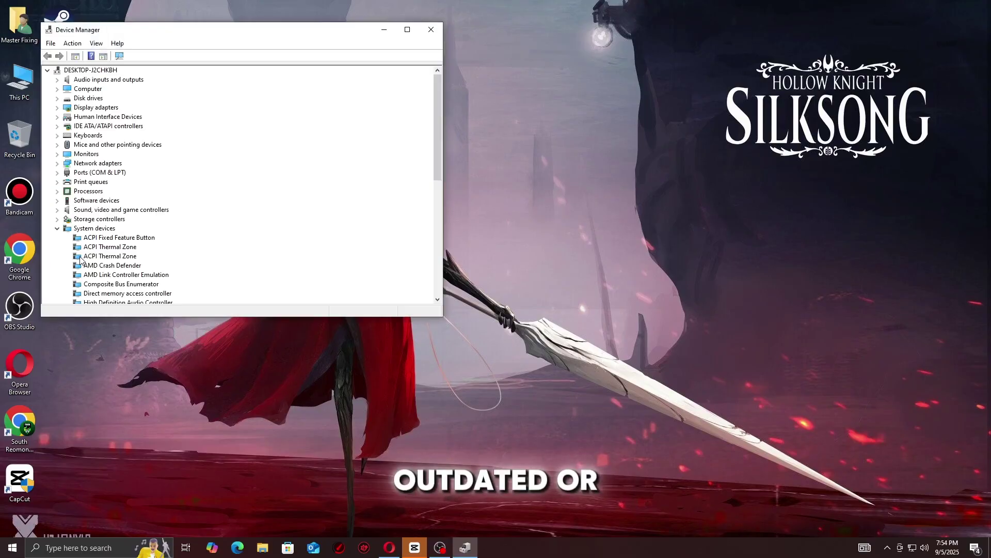
Start a driver update for the Intel(R) HD Graphics display adapter.
{"action": "double_click", "coordinate": [93, 108]}
{"action": "right_click", "coordinate": [95, 116]}
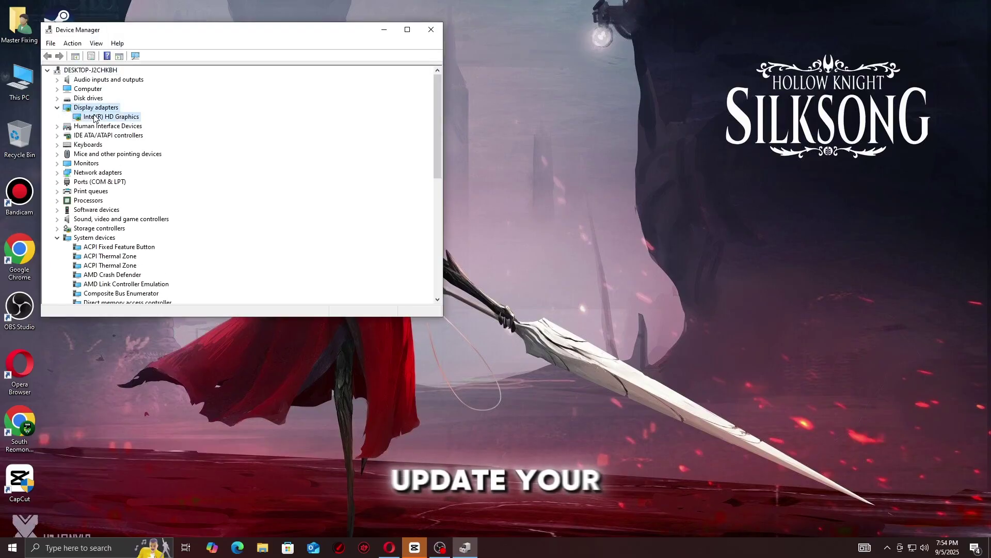
{"action": "left_click", "coordinate": [107, 124]}
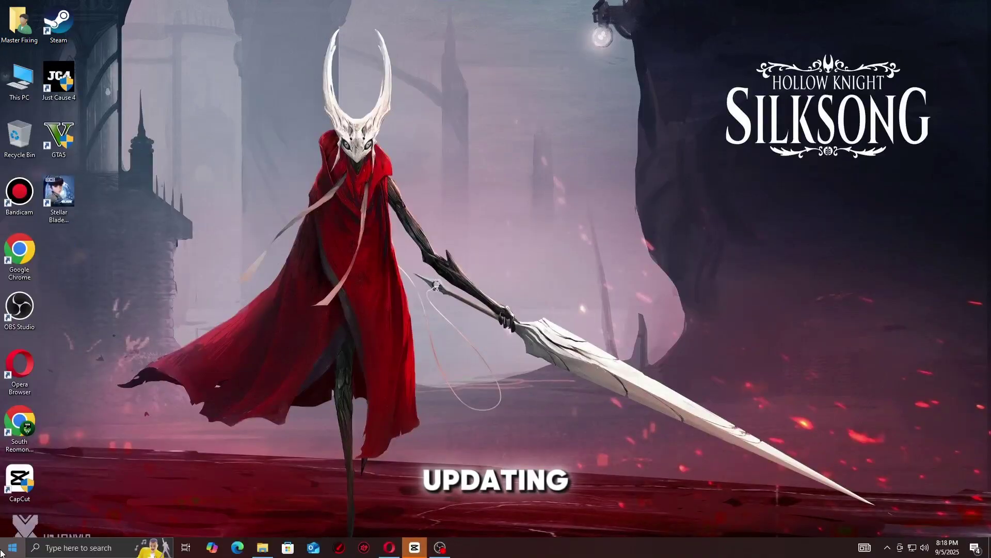
Open the computer's power options for a restart.
{"action": "left_click", "coordinate": [13, 547]}
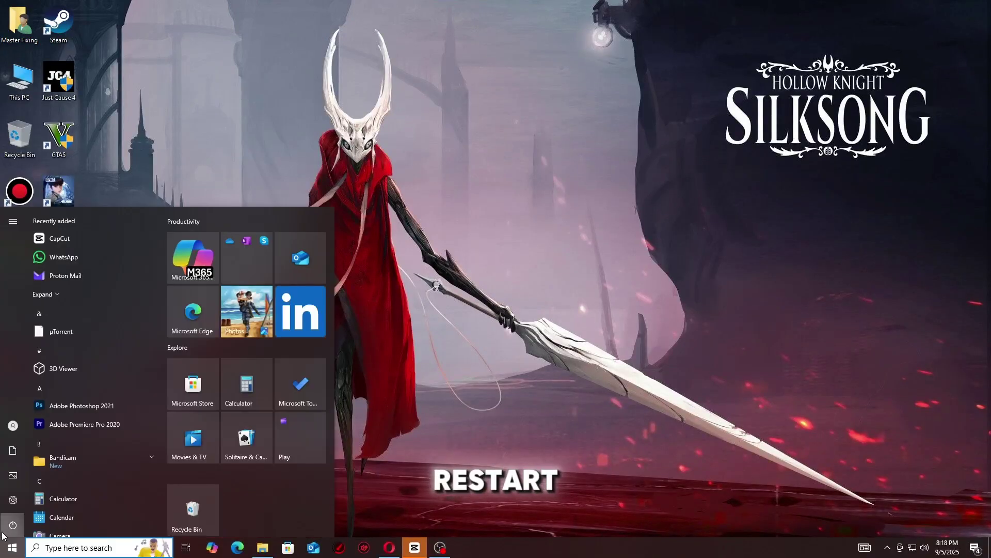
{"action": "left_click", "coordinate": [13, 524]}
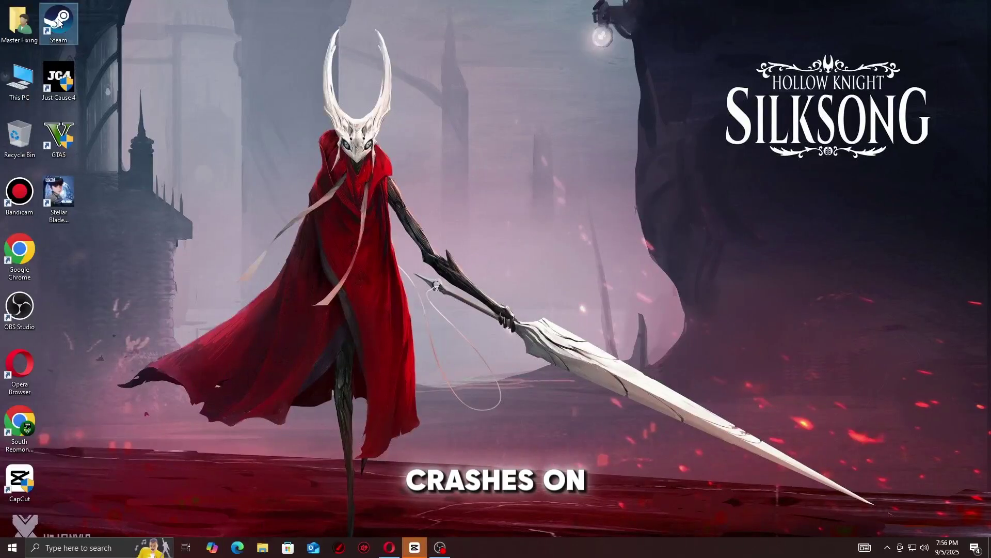
Launch Steam and open the installation folder of Stellar Blade Demo from its installed files properties.
{"action": "double_click", "coordinate": [58, 23]}
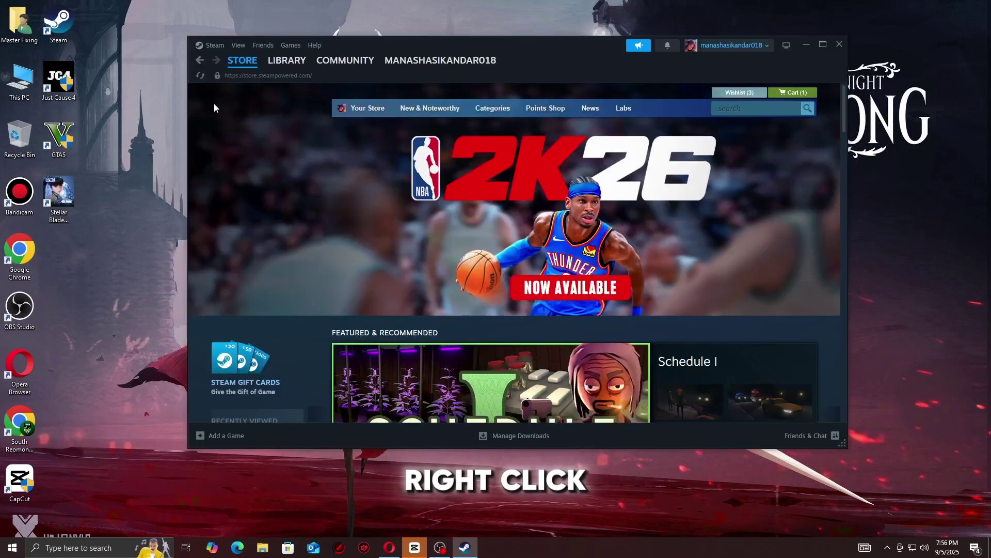
{"action": "left_click", "coordinate": [286, 61]}
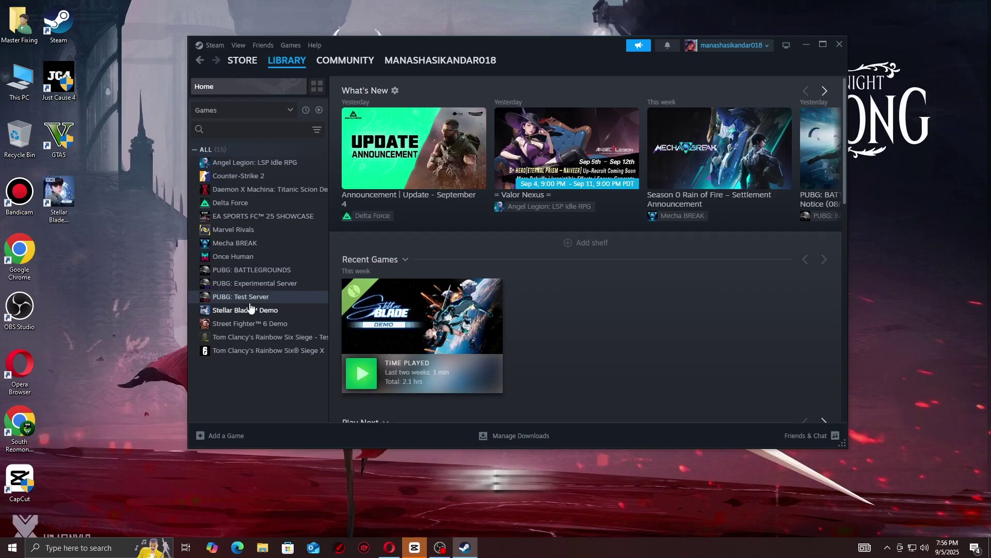
{"action": "right_click", "coordinate": [249, 311]}
{"action": "left_click", "coordinate": [274, 389]}
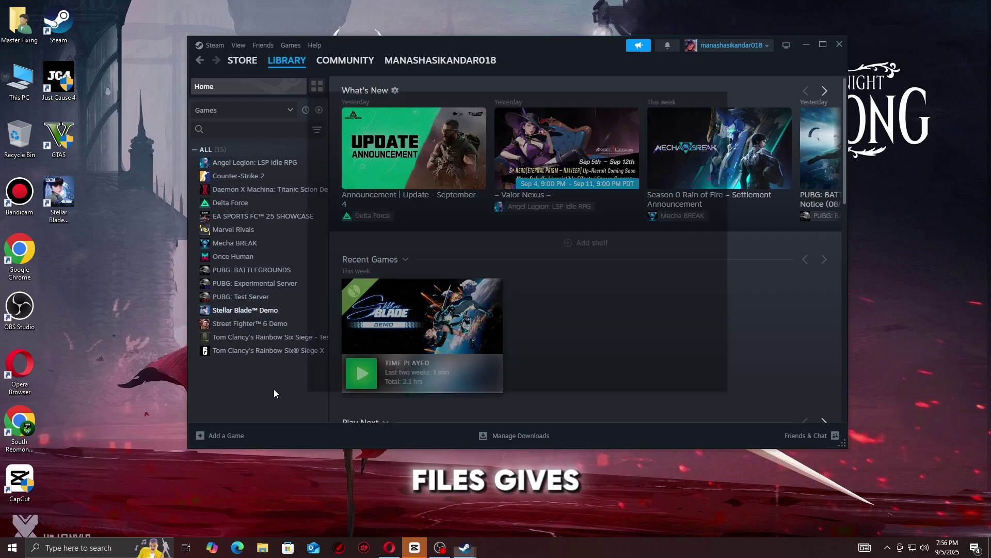
{"action": "left_click", "coordinate": [335, 187]}
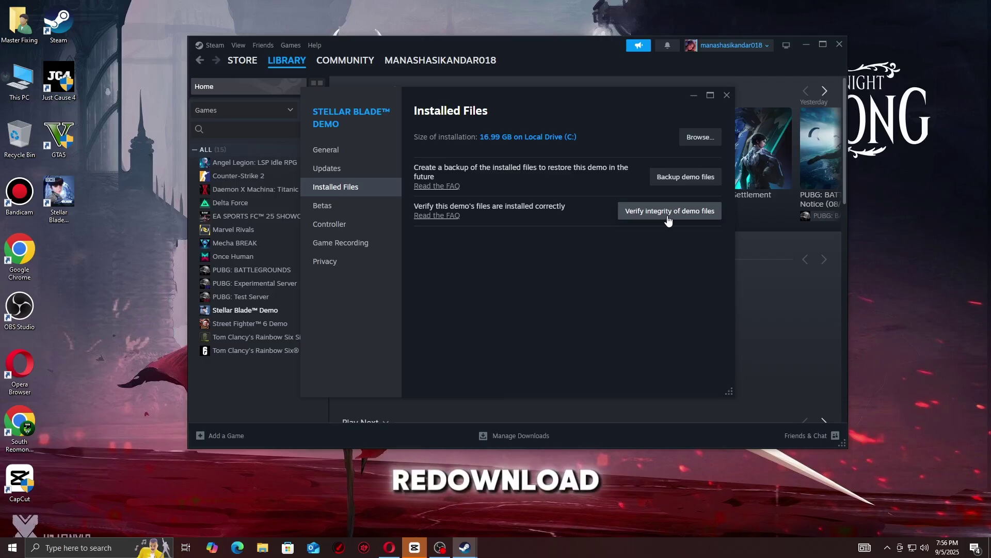
{"action": "left_click", "coordinate": [698, 140]}
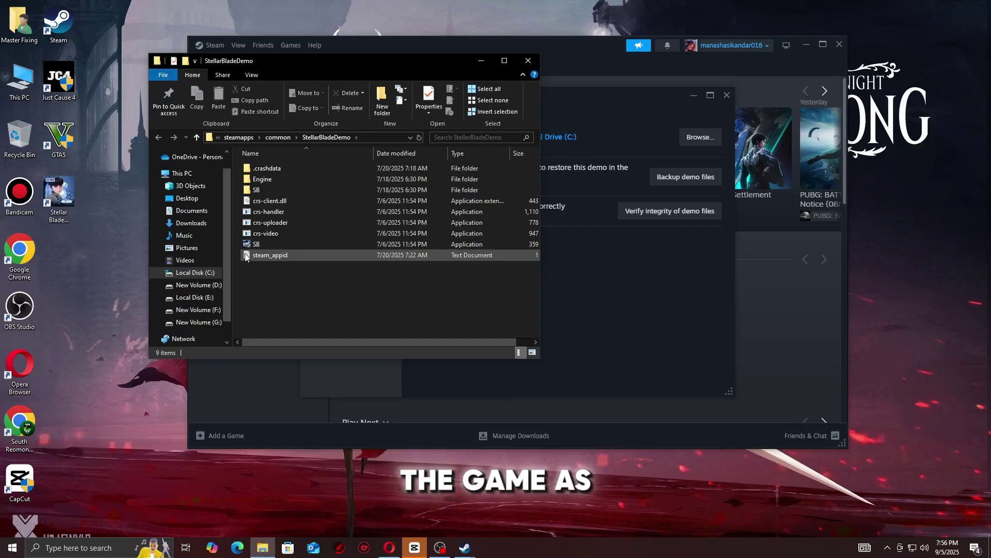
Set the SB application to run as an administrator with fullscreen optimizations disabled, and save its properties.
{"action": "right_click", "coordinate": [248, 244]}
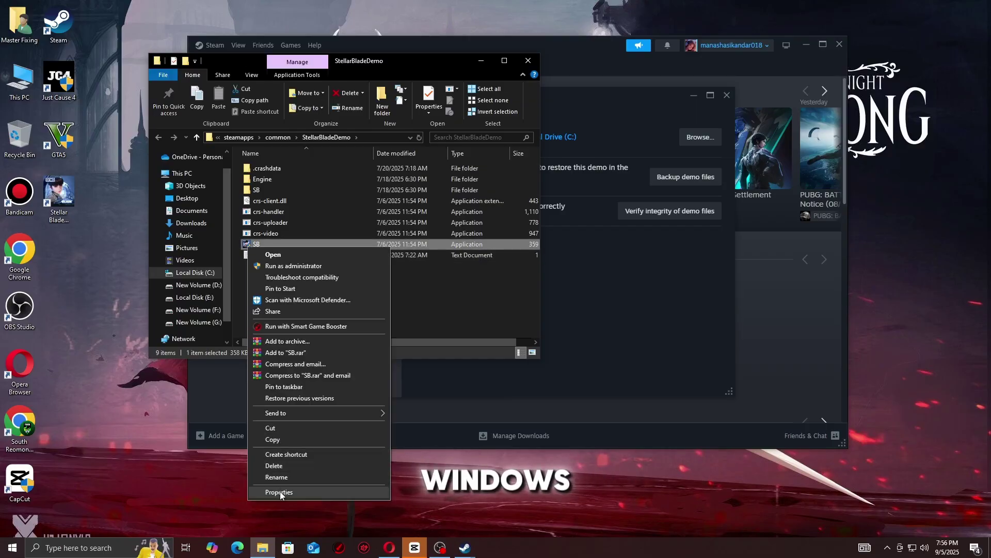
{"action": "left_click", "coordinate": [280, 492]}
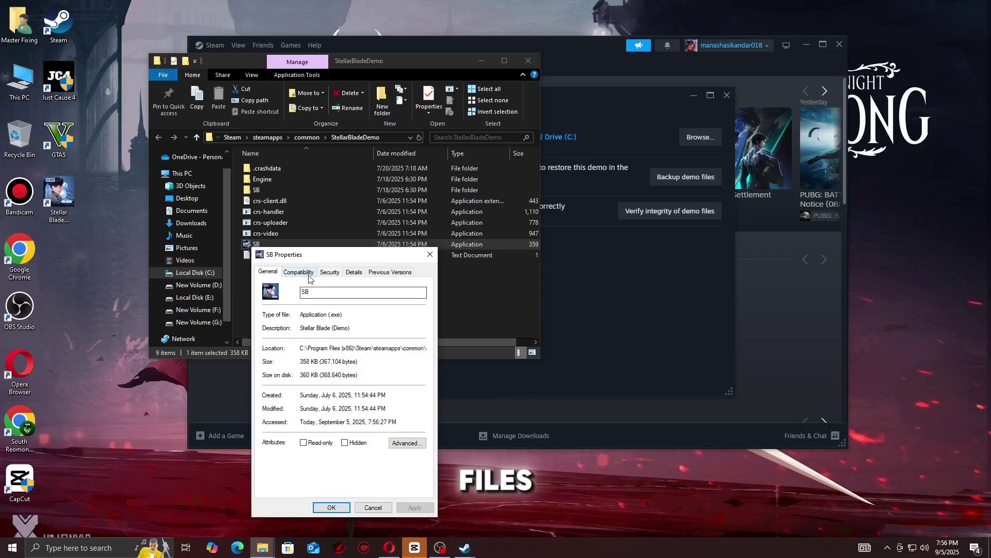
{"action": "left_click", "coordinate": [310, 278]}
{"action": "left_click", "coordinate": [289, 435]}
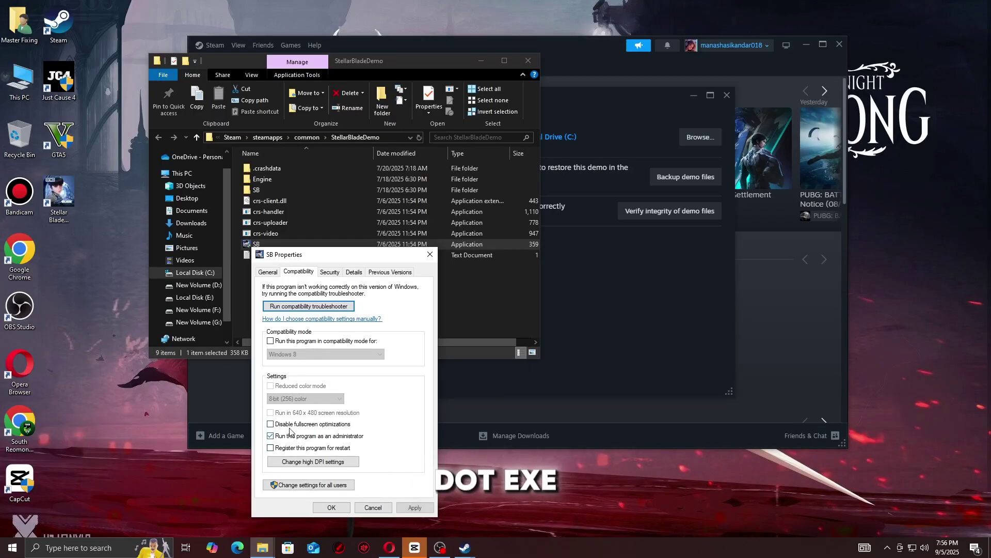
{"action": "left_click", "coordinate": [290, 424]}
{"action": "left_click", "coordinate": [408, 507]}
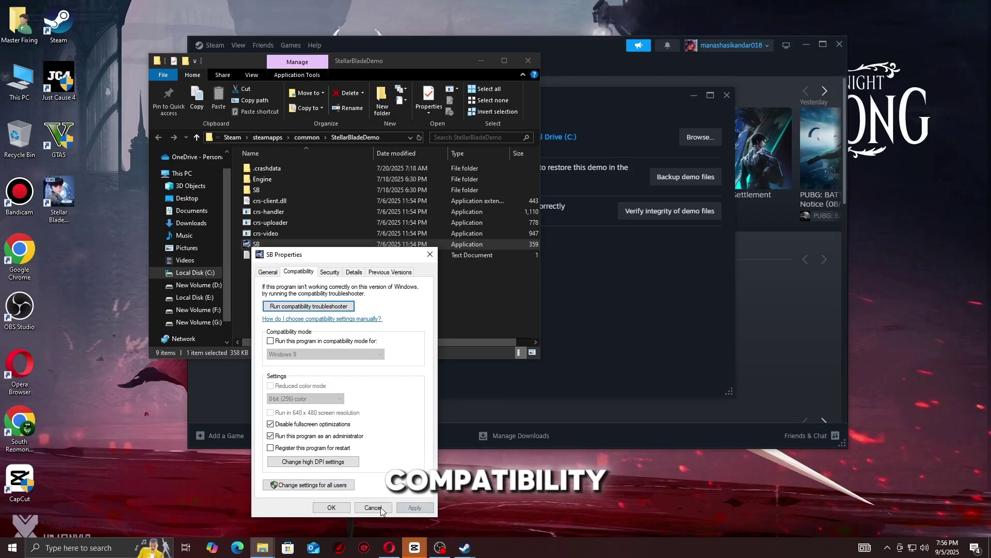
{"action": "left_click", "coordinate": [343, 507]}
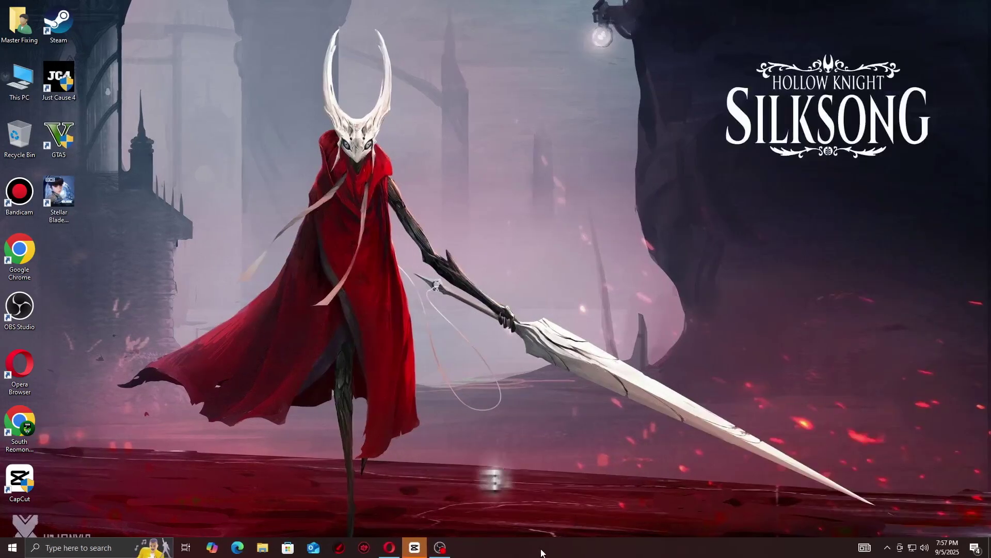
Open Task Manager and show the list of startup apps.
{"action": "right_click", "coordinate": [542, 547]}
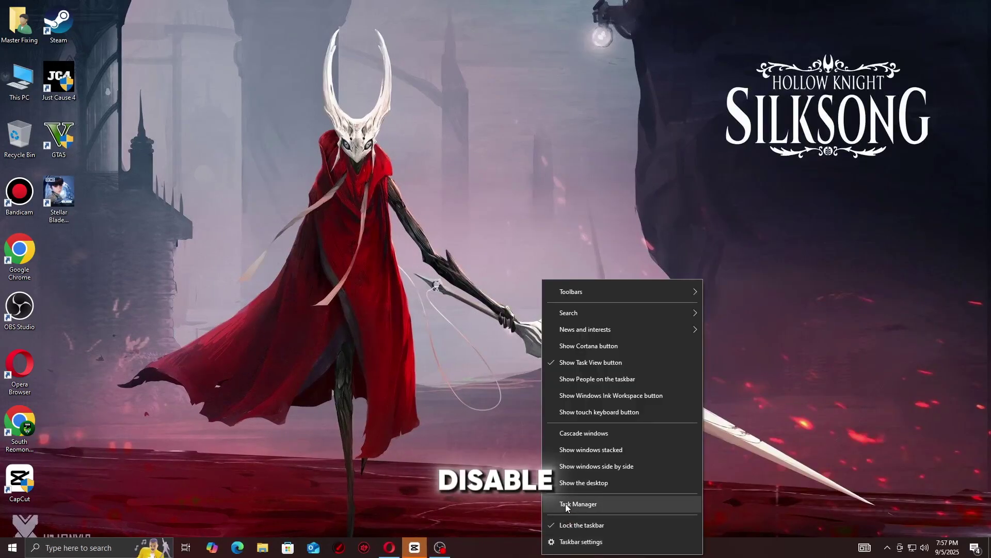
{"action": "left_click", "coordinate": [565, 503]}
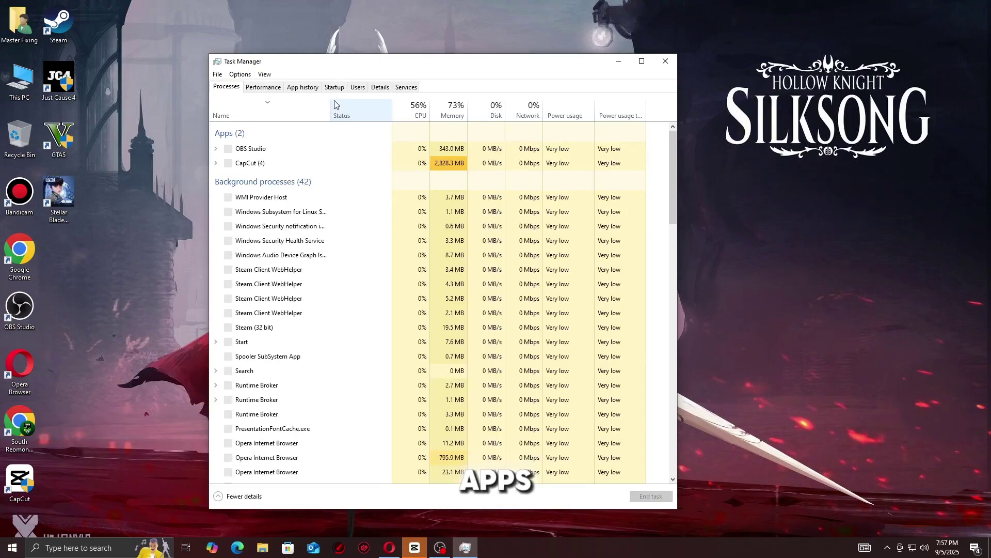
{"action": "left_click", "coordinate": [334, 86]}
Disable Google Chrome and Steam from launching at startup.
{"action": "left_click", "coordinate": [414, 172]}
{"action": "right_click", "coordinate": [421, 176]}
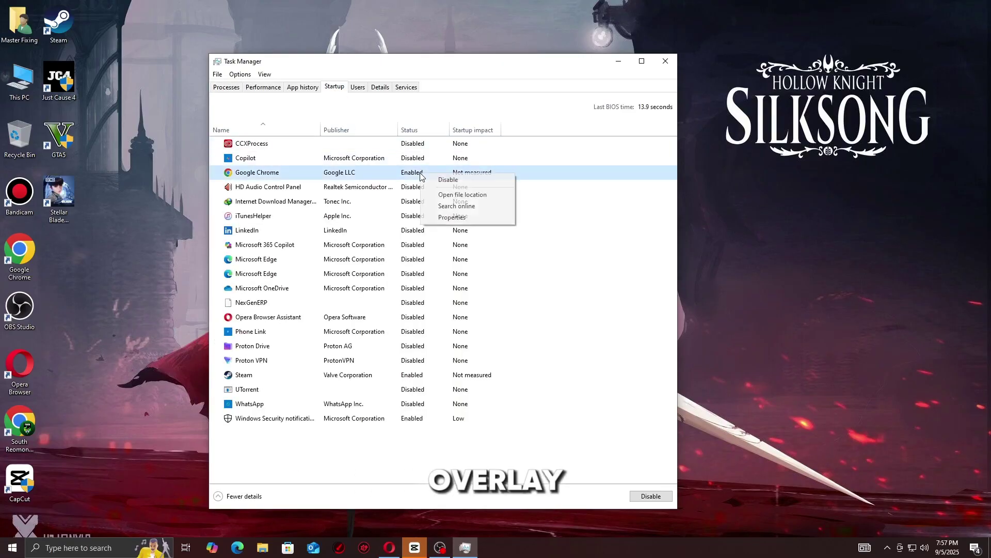
{"action": "left_click", "coordinate": [447, 180]}
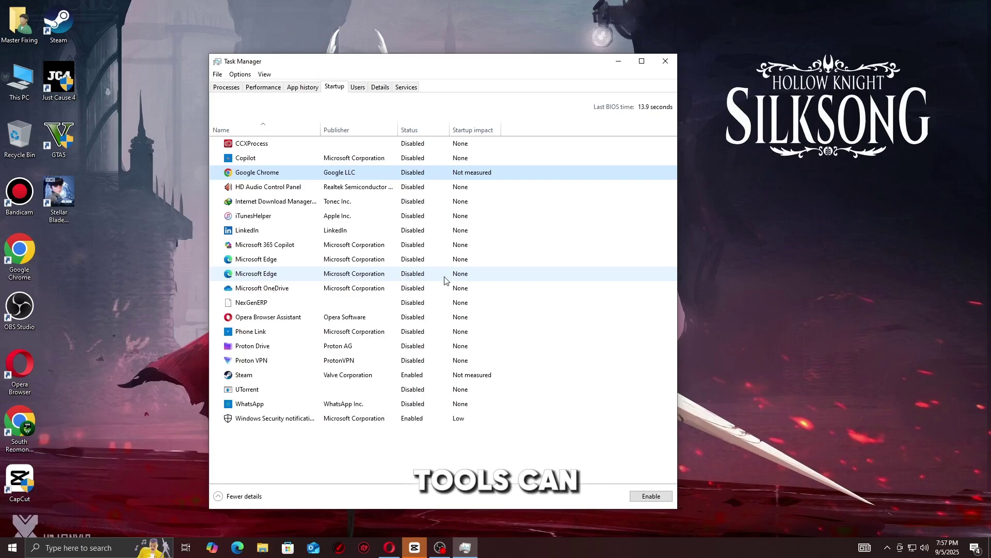
{"action": "left_click", "coordinate": [403, 375]}
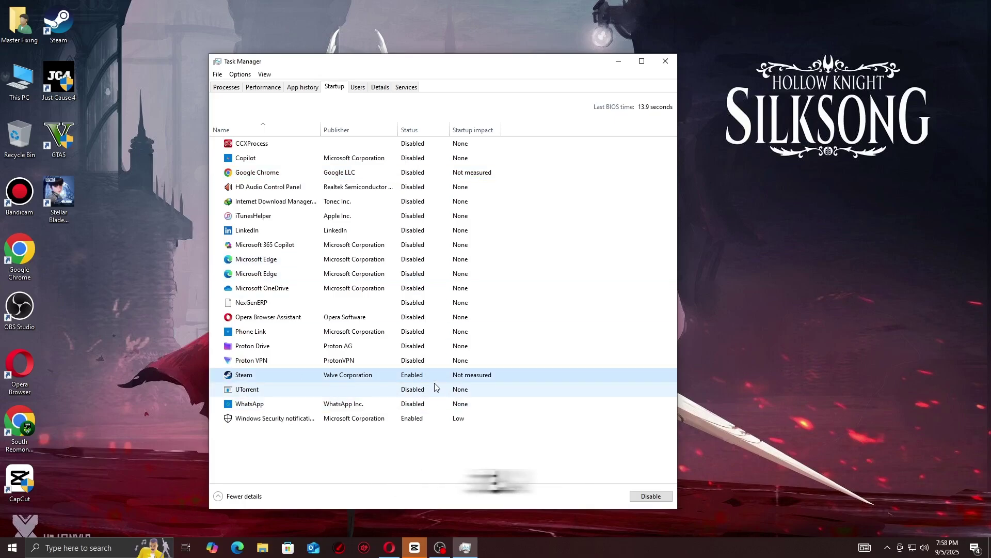
{"action": "right_click", "coordinate": [408, 376]}
{"action": "left_click", "coordinate": [421, 382]}
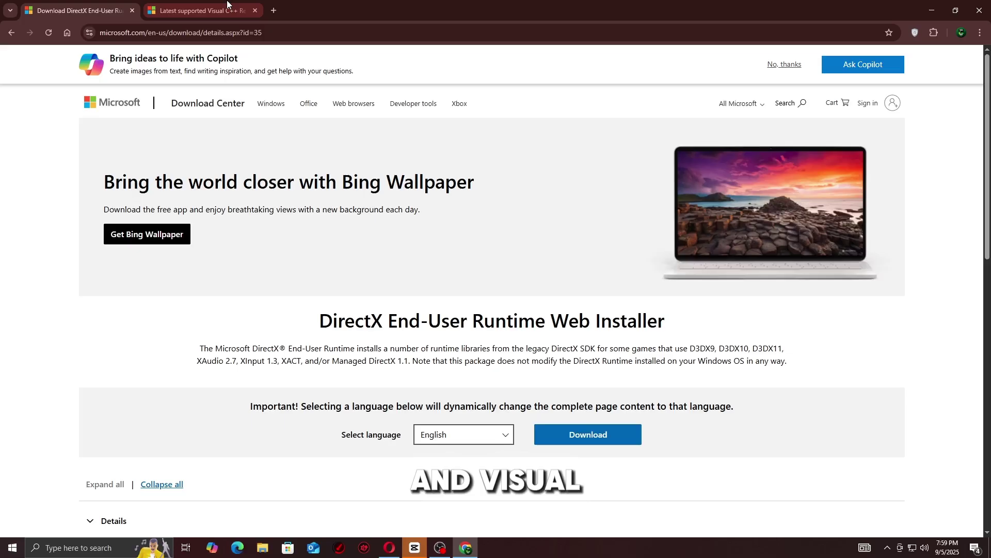
Switch to the latest supported Visual C++ Redistributable page and look through its downloads.
{"action": "left_click", "coordinate": [228, 6]}
{"action": "scroll", "coordinate": [369, 333], "scroll_direction": "down", "scroll_amount": 6}
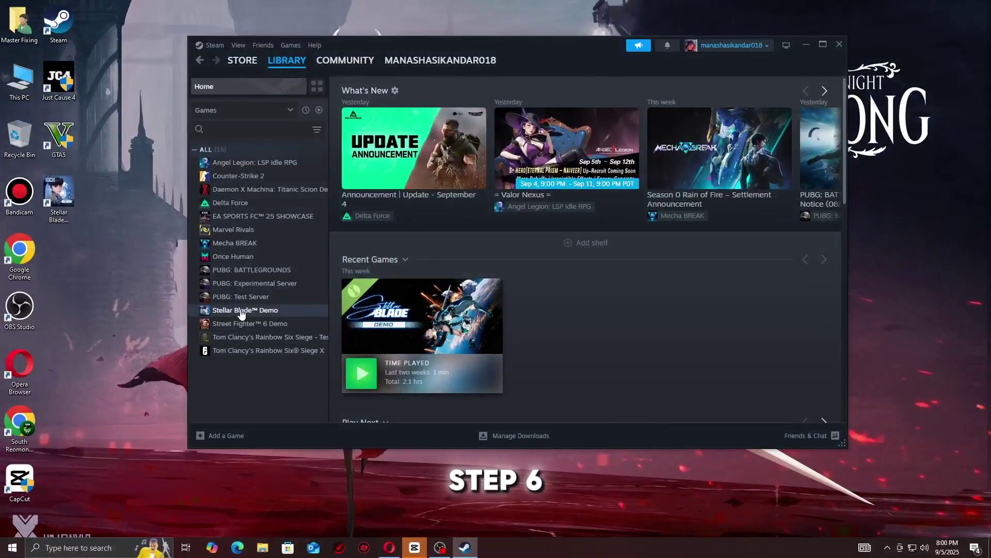
Open the properties of Stellar Blade Demo in the Steam library and set its launch options to -dx11.
{"action": "right_click", "coordinate": [242, 311]}
{"action": "left_click", "coordinate": [255, 386]}
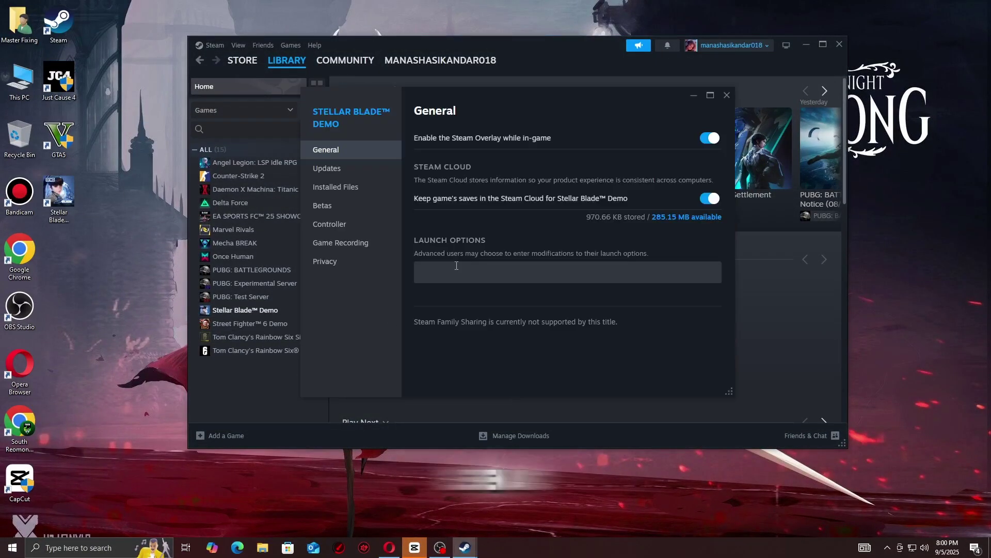
{"action": "left_click", "coordinate": [446, 272]}
{"action": "type", "text": "-d"}
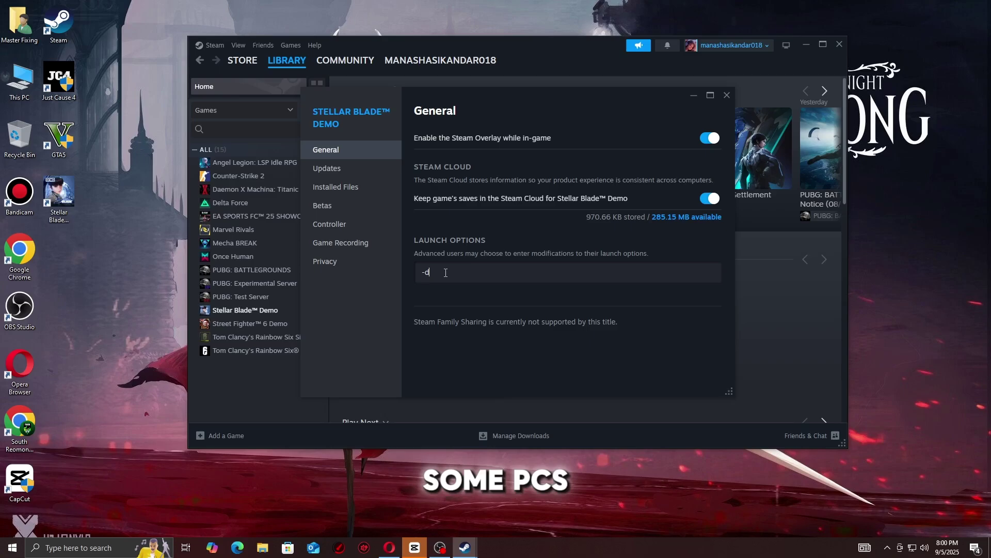
{"action": "type", "text": "x11"}
Replace the game's launch options with -dx12.
{"action": "key", "text": "ctrl+a"}
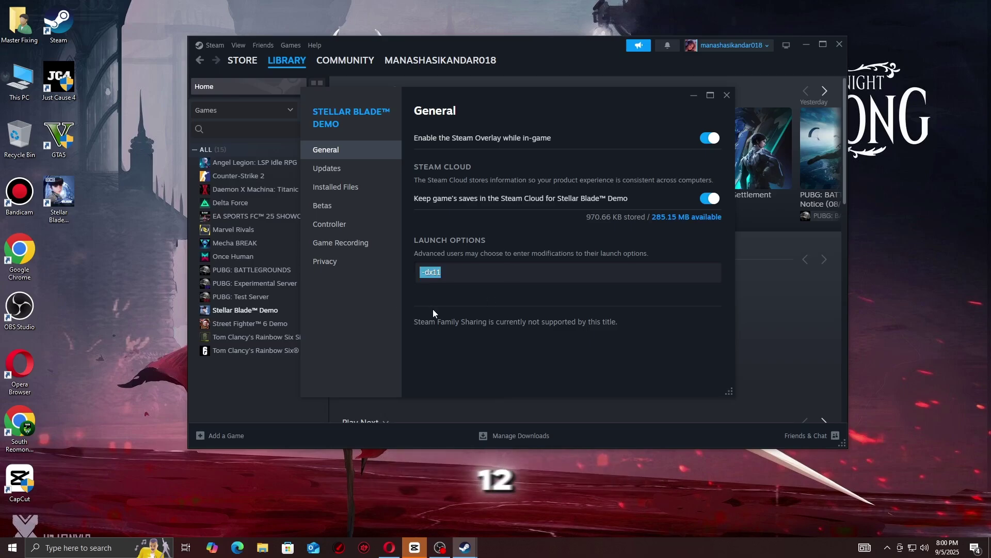
{"action": "key", "text": "BackSpace"}
{"action": "type", "text": "-dx12"}
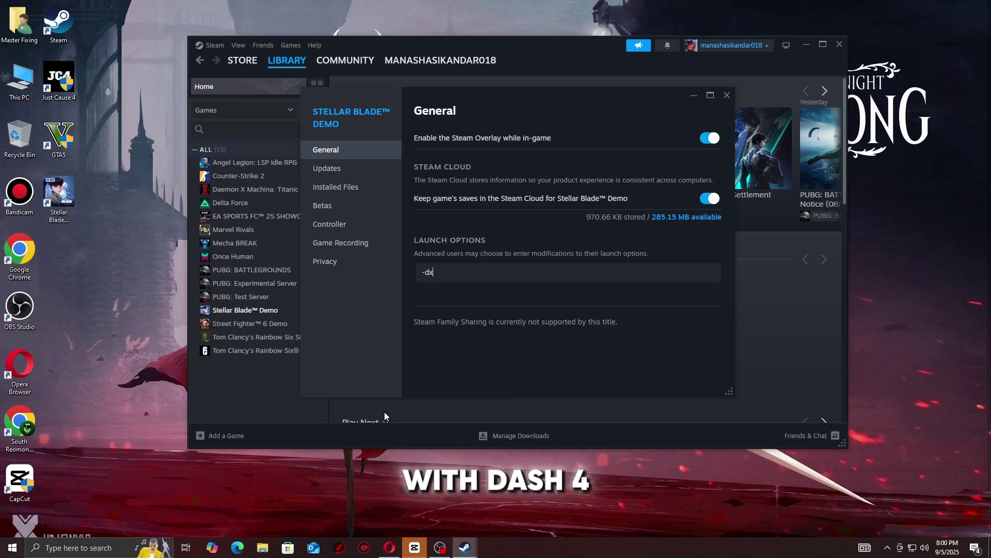
{"action": "double_click", "coordinate": [433, 272]}
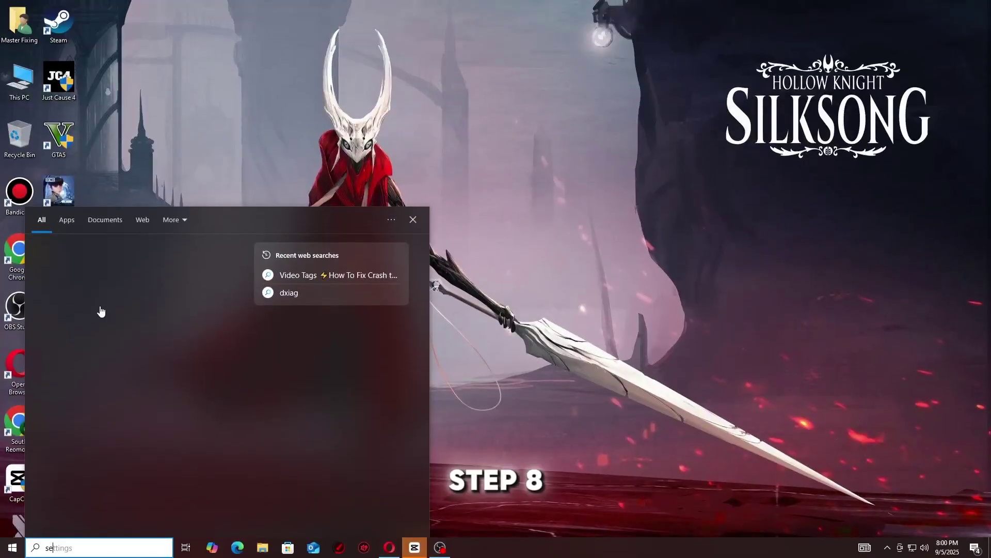
Open Windows Settings and go to the Update & Security section.
{"action": "type", "text": "settings"}
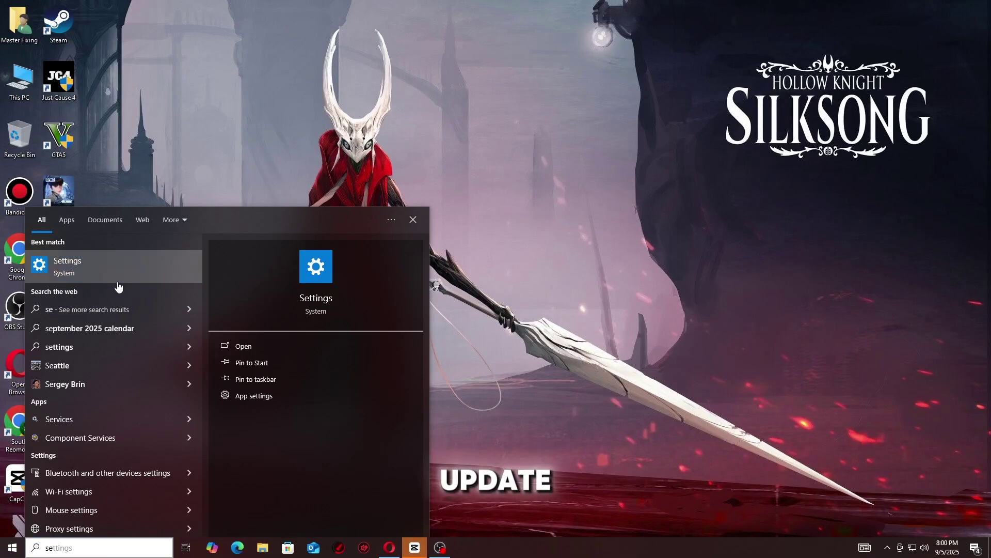
{"action": "left_click", "coordinate": [117, 284]}
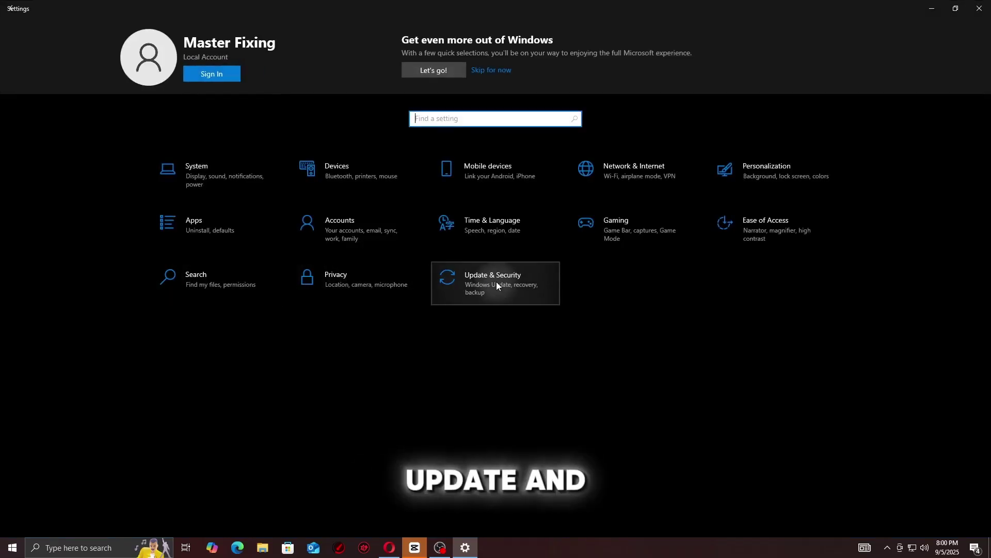
{"action": "left_click", "coordinate": [497, 286]}
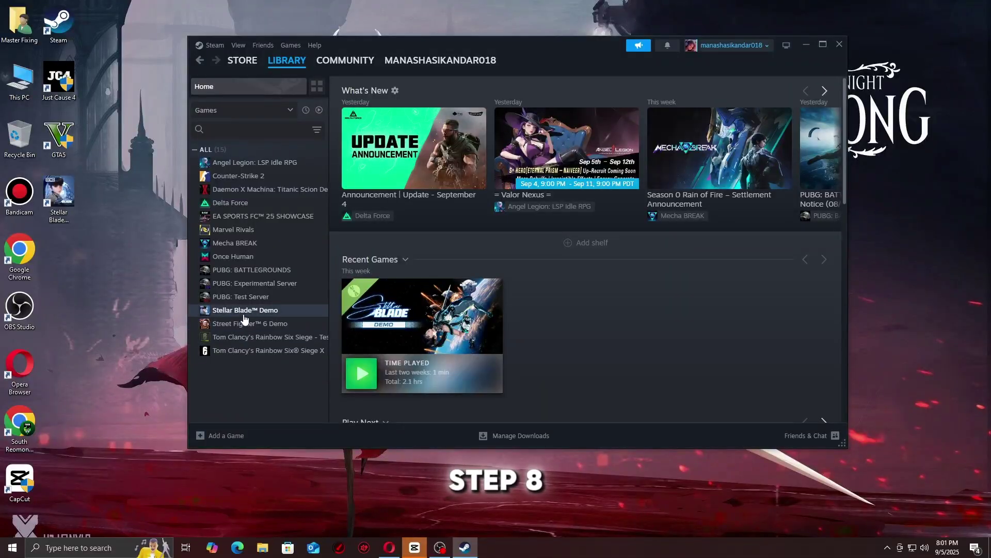
Open the management options of Stellar Blade Demo in the Steam library.
{"action": "right_click", "coordinate": [246, 312]}
{"action": "mouse_move", "coordinate": [266, 377]}
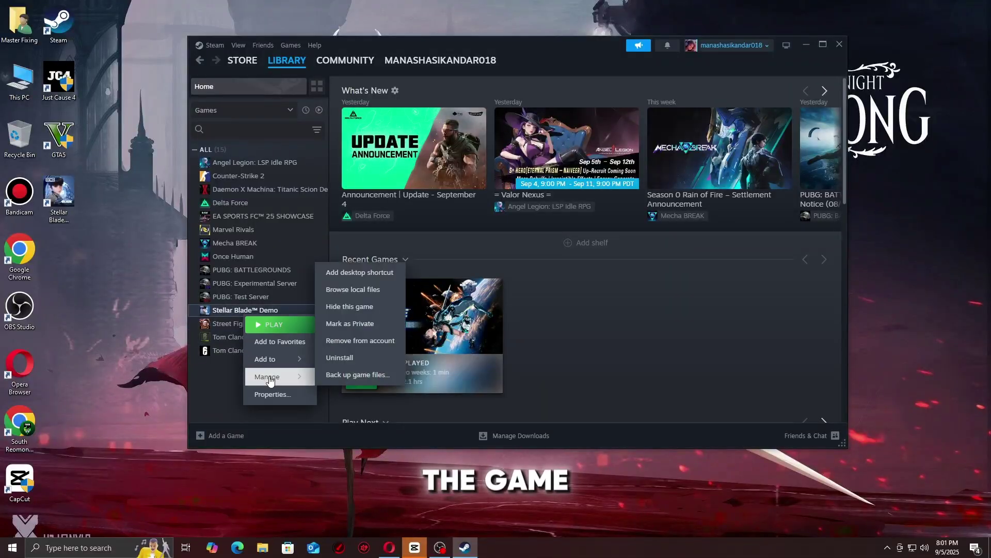